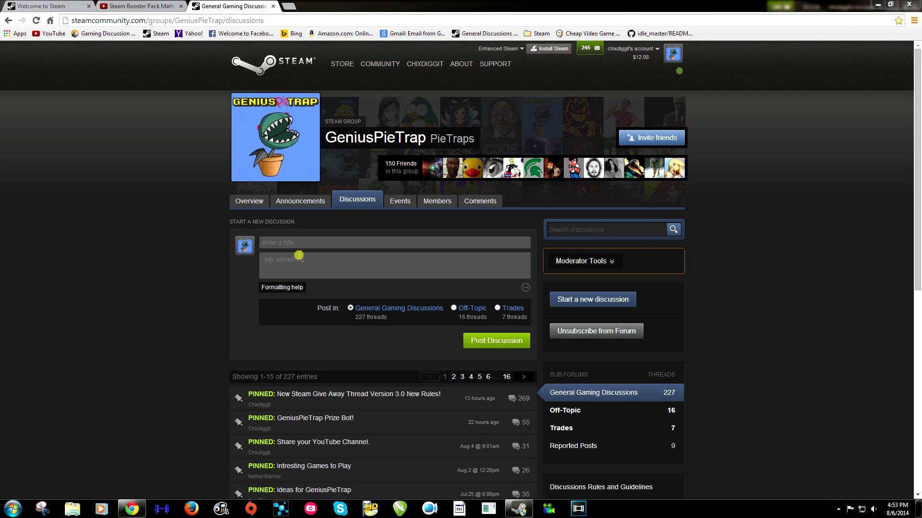
- Copy the youtu.be short share link of the Steam Booster Pack Math video
click(130, 6)
scroll(324, 339, up, 2)
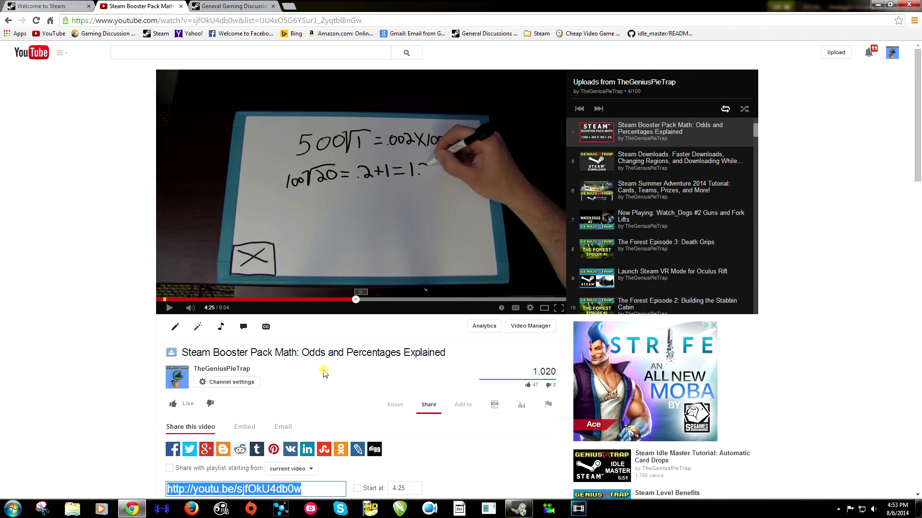
scroll(220, 429, down, 1)
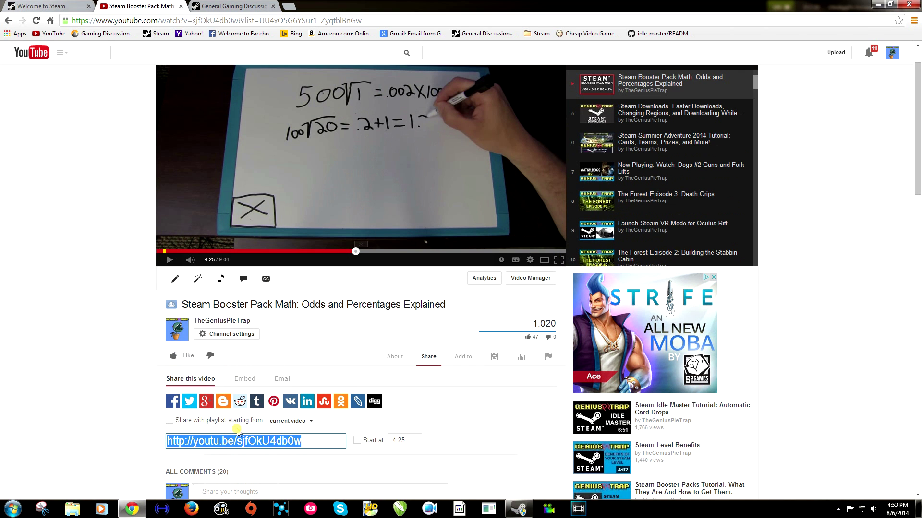
click(428, 363)
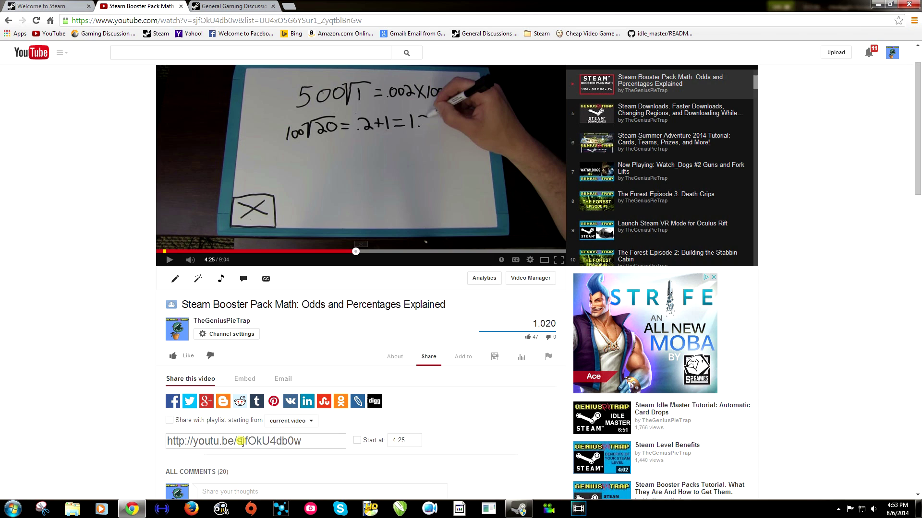
click(242, 443)
key(ctrl+c)
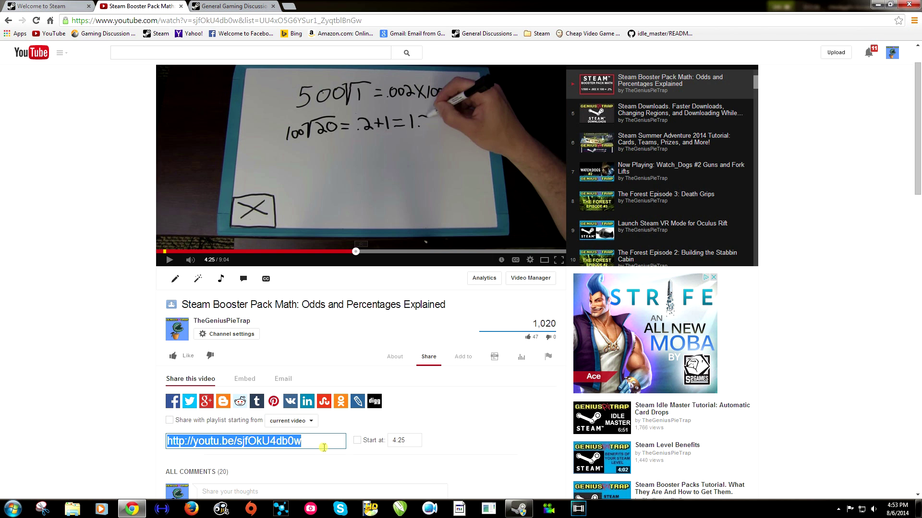
- Post a GeniusPieTrap discussion titled 'test' whose body is the pasted youtu.be link
click(219, 6)
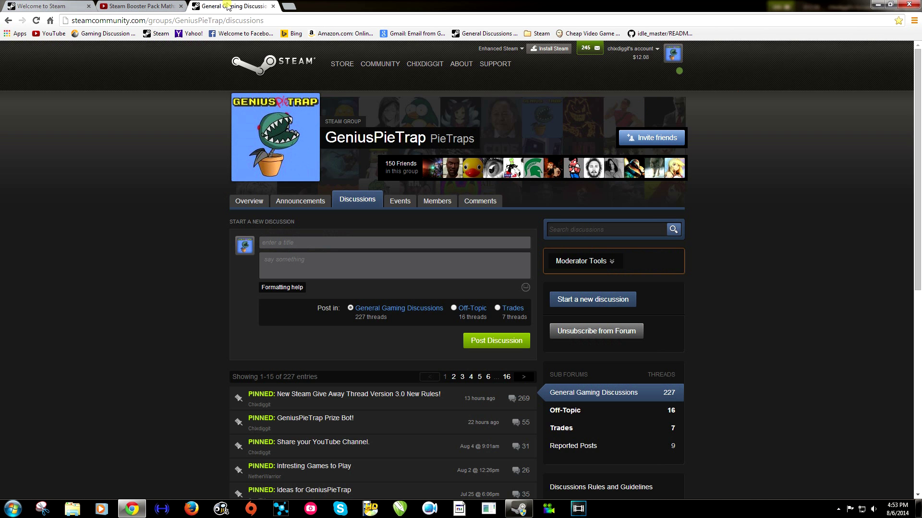
click(287, 258)
key(ctrl+v)
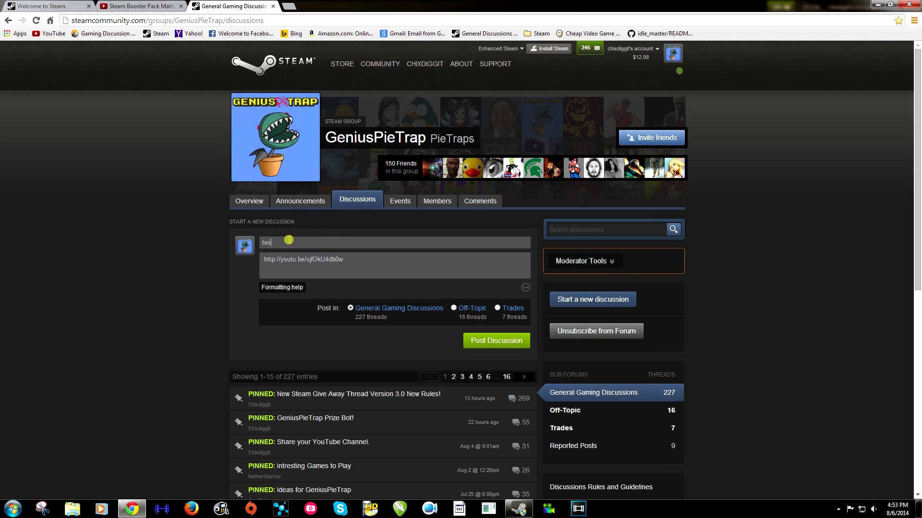
click(491, 340)
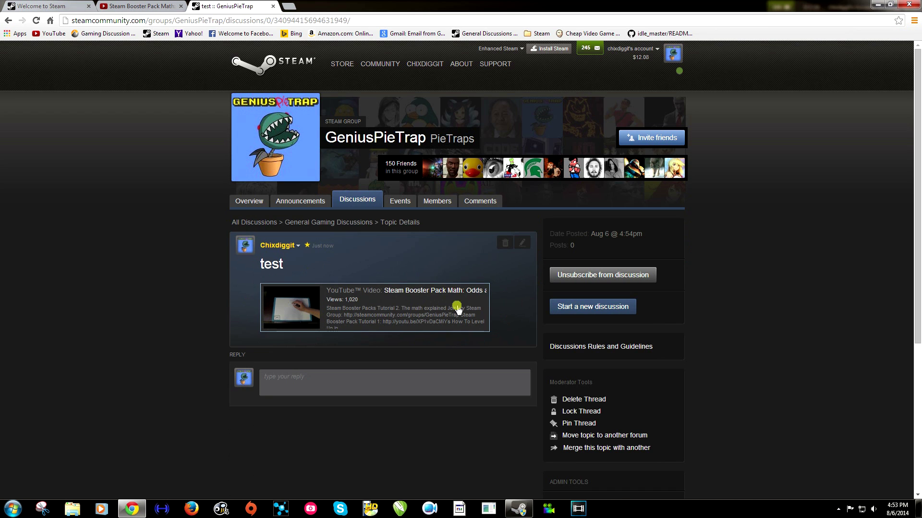
- Lock the test thread, then play the embedded video and pause it at 0:02
click(590, 413)
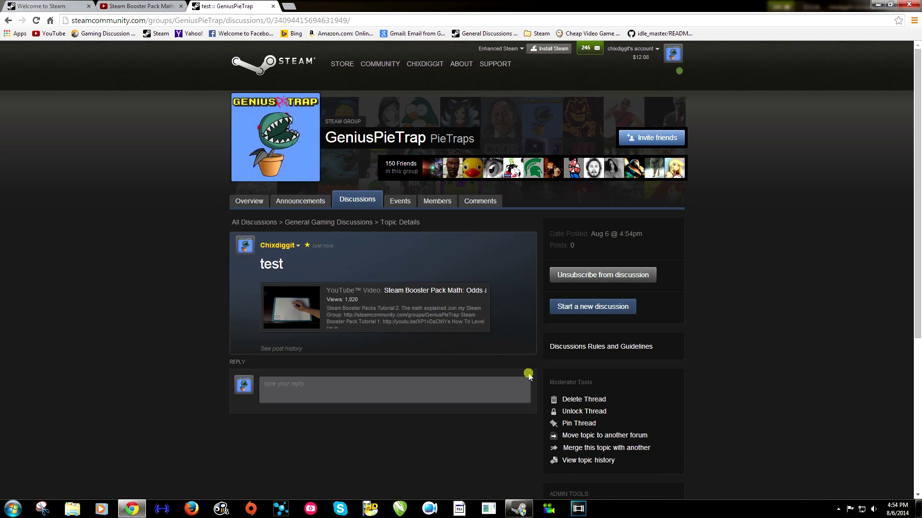
click(371, 317)
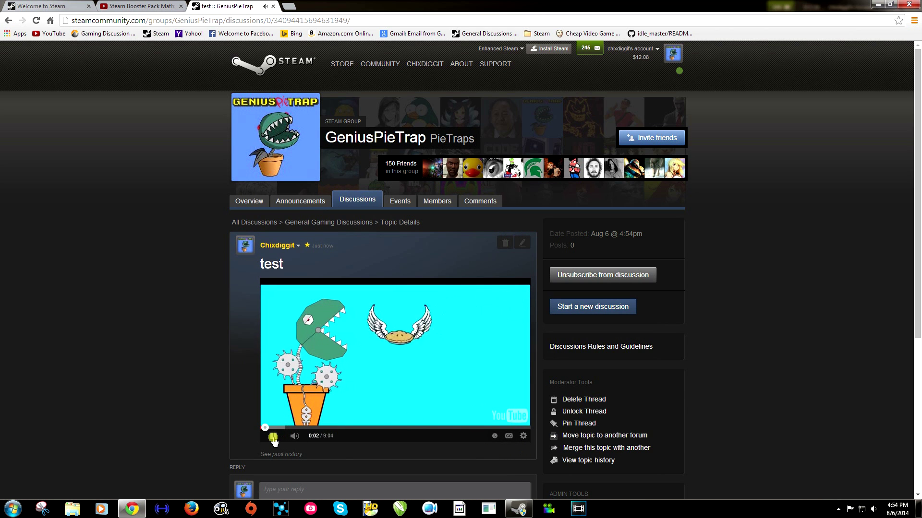
click(273, 435)
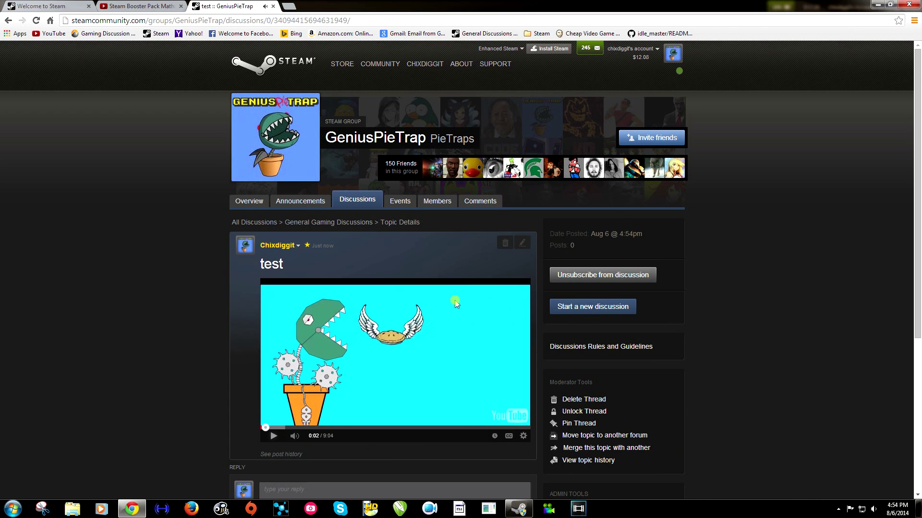
scroll(451, 307, down, 2)
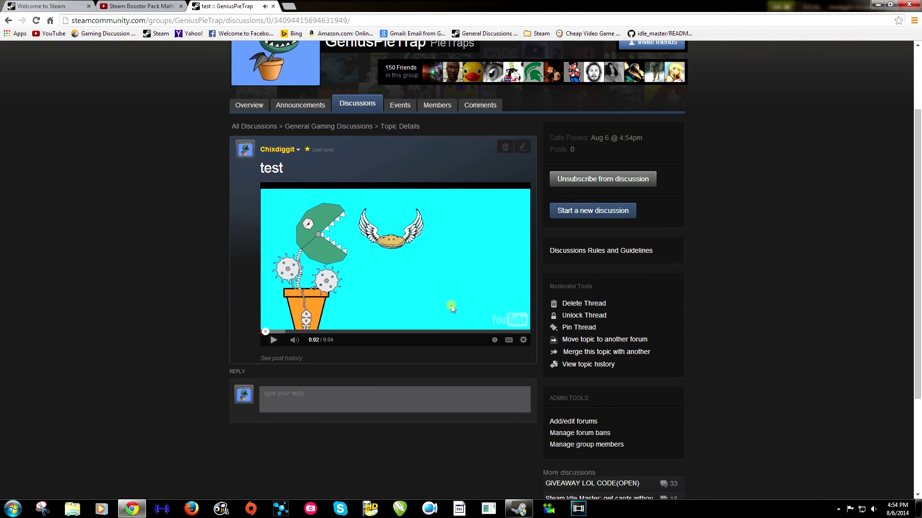
- Open State of Decay (app/241540) from the store's Top Sellers and select its URL
click(139, 6)
click(48, 6)
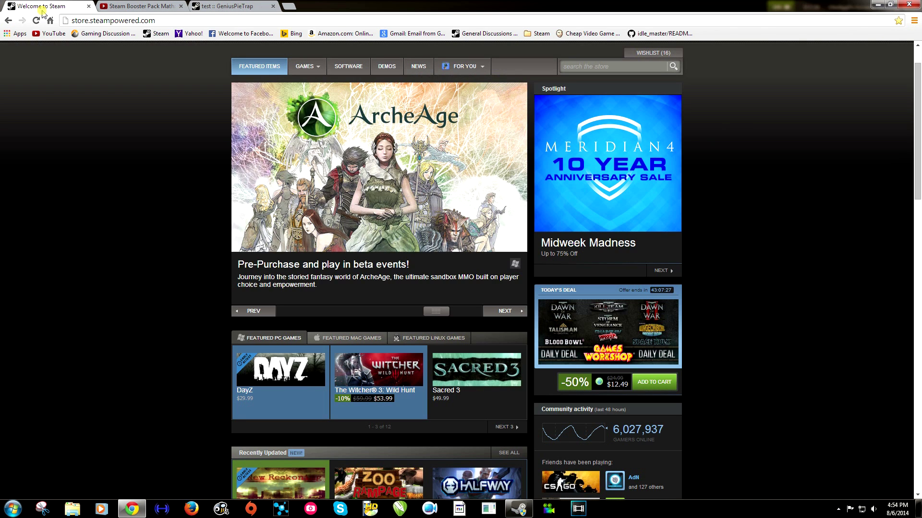
scroll(231, 62, up, 1)
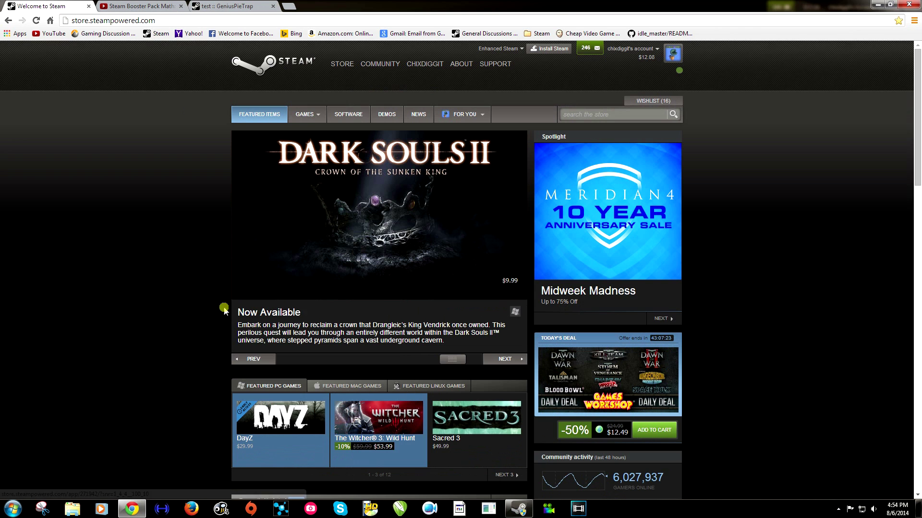
click(558, 248)
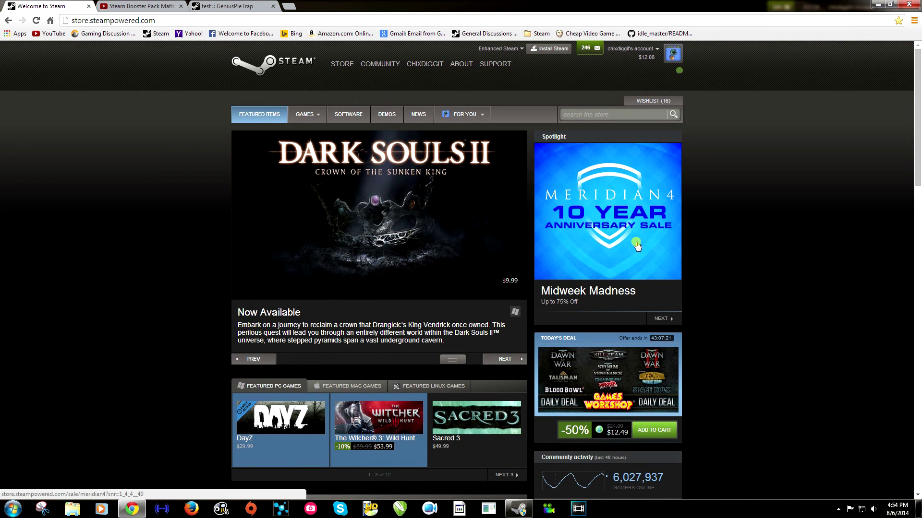
scroll(512, 239, down, 2)
scroll(511, 238, down, 2)
scroll(492, 242, down, 2)
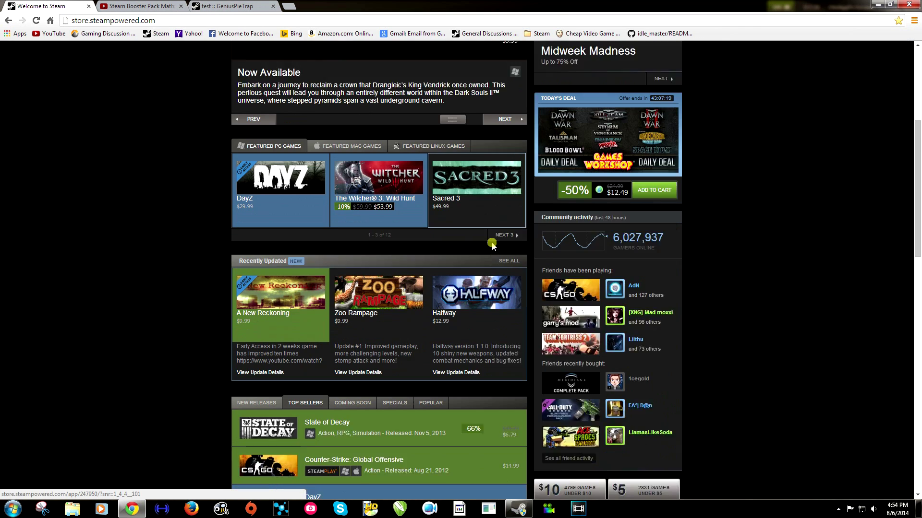
click(353, 390)
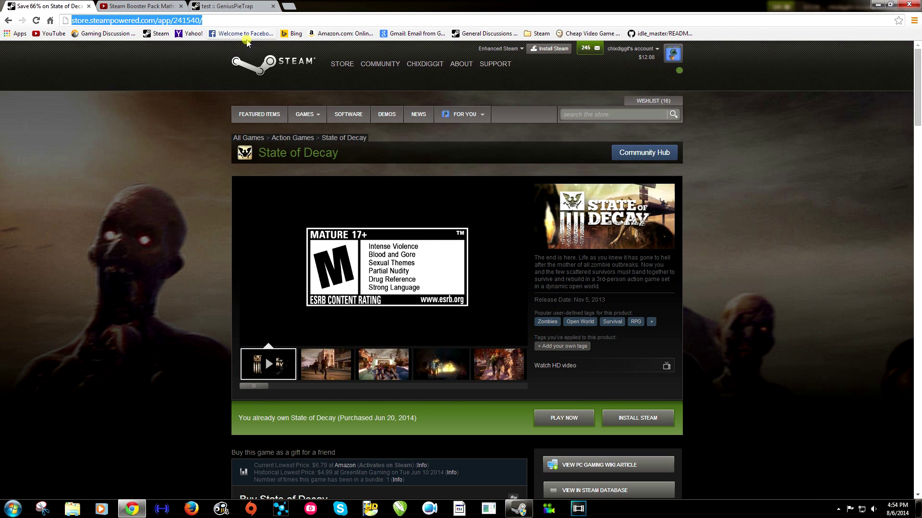
click(218, 20)
key(ctrl+c)
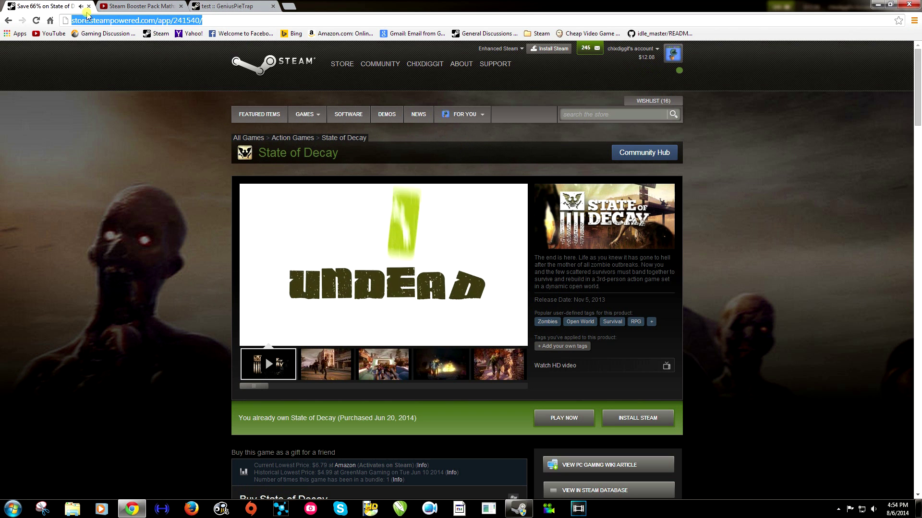
- Reply to the test thread with the State of Decay store link, creating a store widget
click(231, 6)
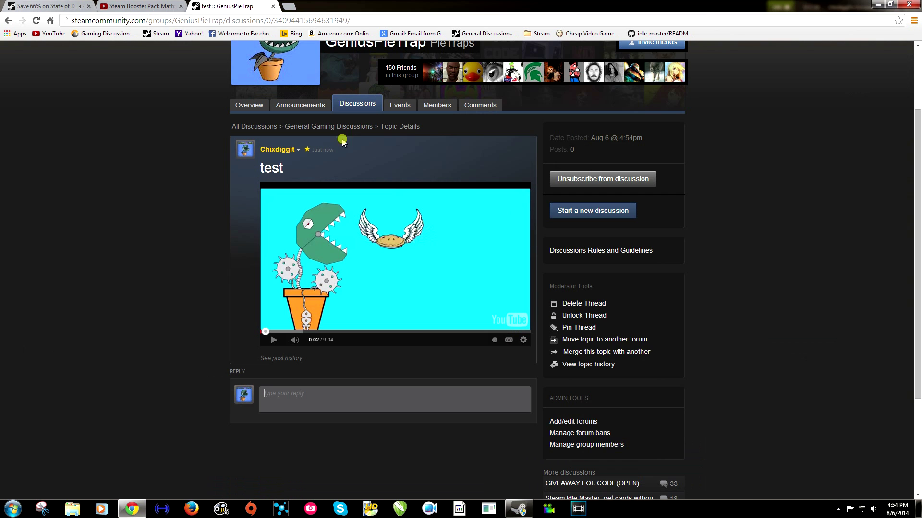
key(ctrl+v)
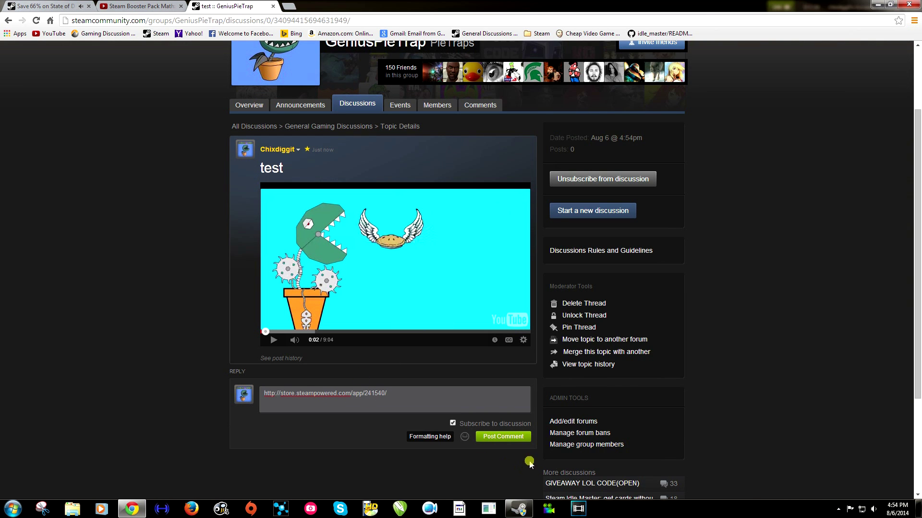
click(502, 437)
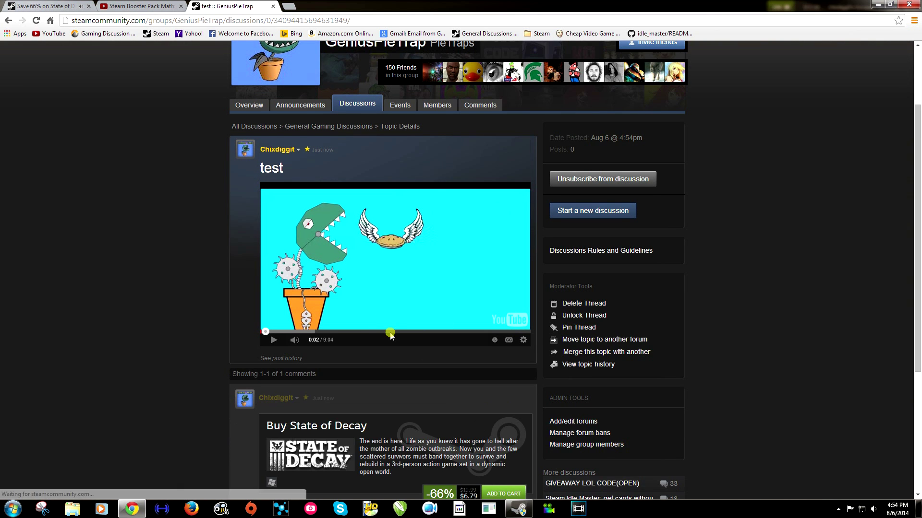
scroll(384, 326, down, 3)
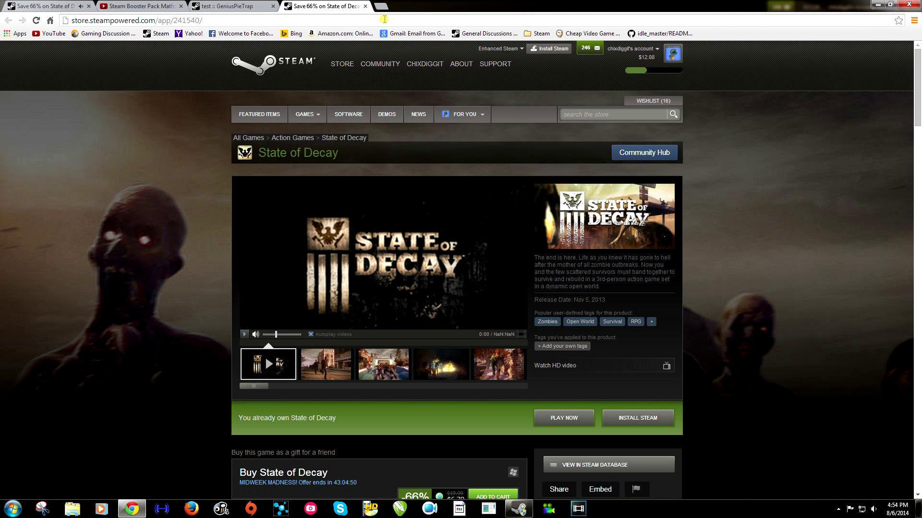
- Close the extra State of Decay store tab and load Bing in the YouTube tab
click(365, 6)
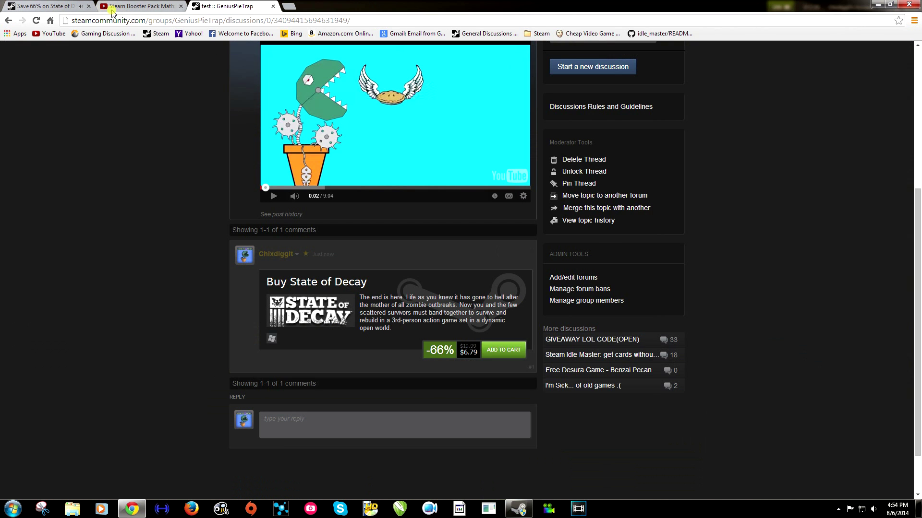
click(133, 8)
click(45, 6)
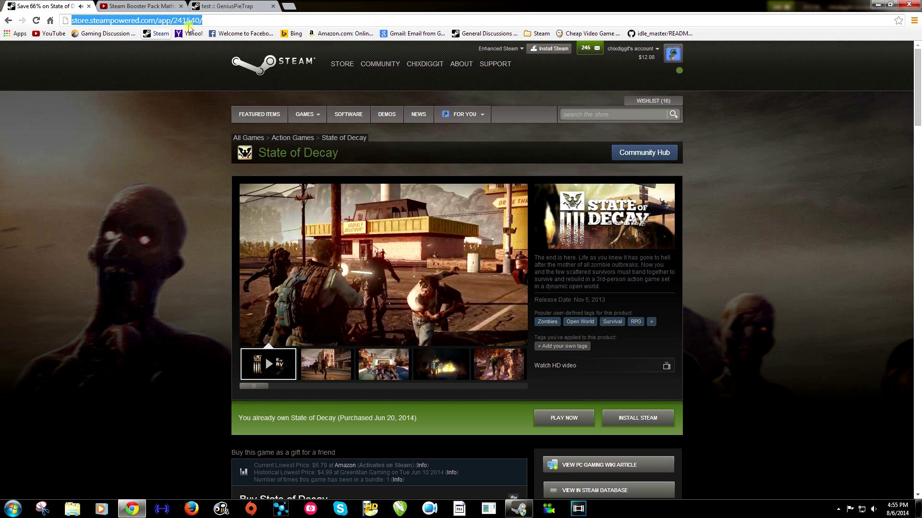
click(236, 7)
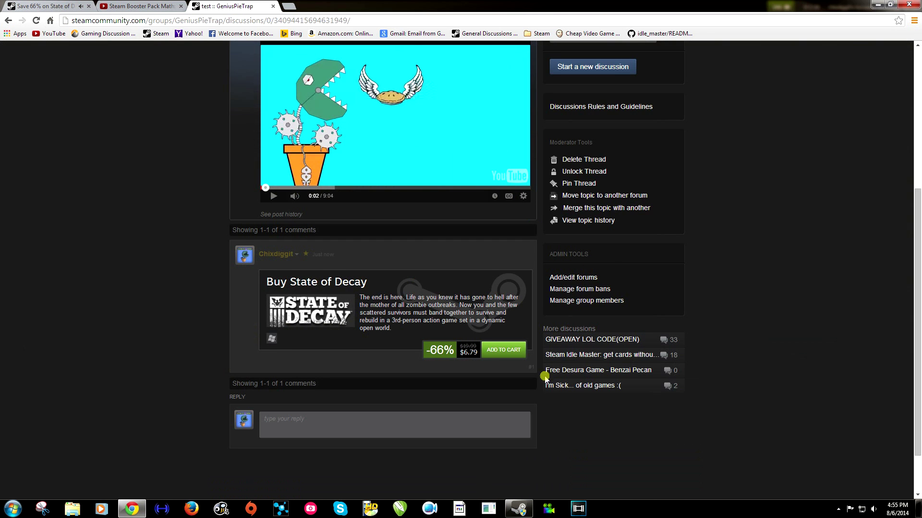
scroll(530, 410, down, 2)
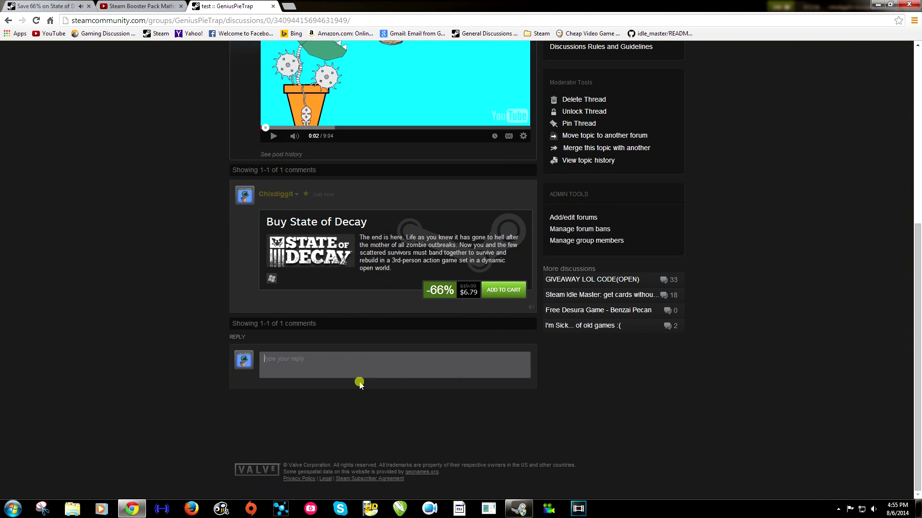
click(132, 6)
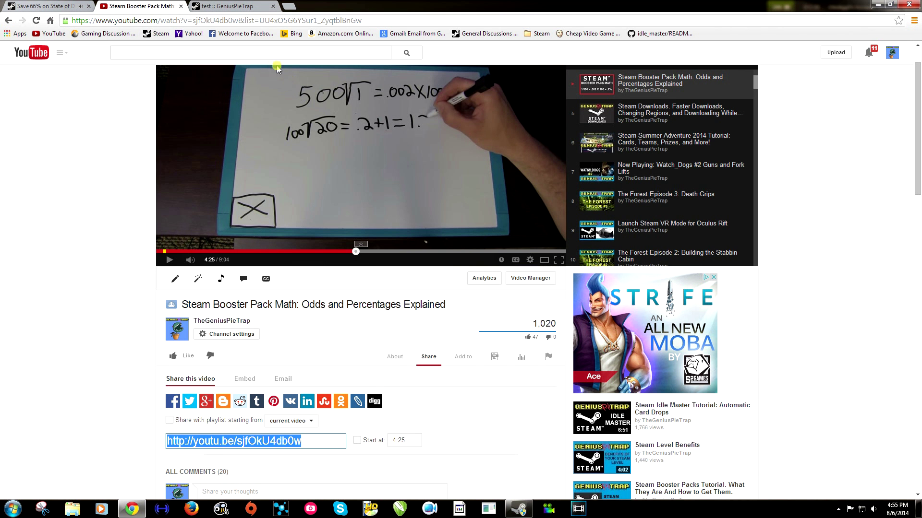
click(292, 33)
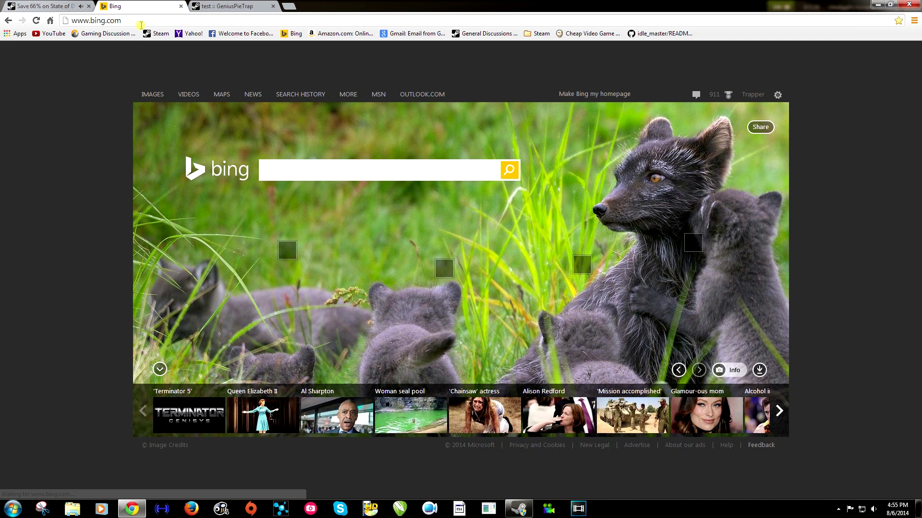
- Select Bing's address, switch to the Steam client, then return to Chrome
key(ctrl+l)
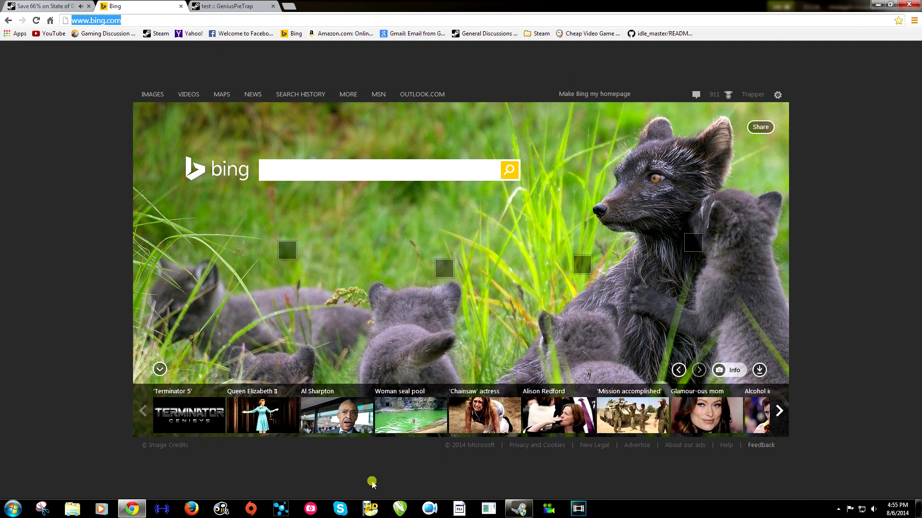
click(517, 513)
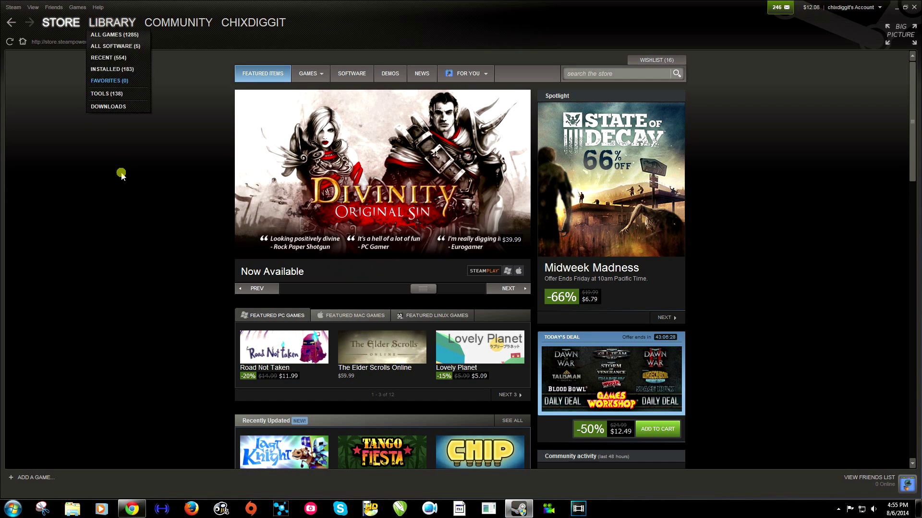
click(132, 509)
- Start a reply in the test thread reading asdasdasd
click(226, 6)
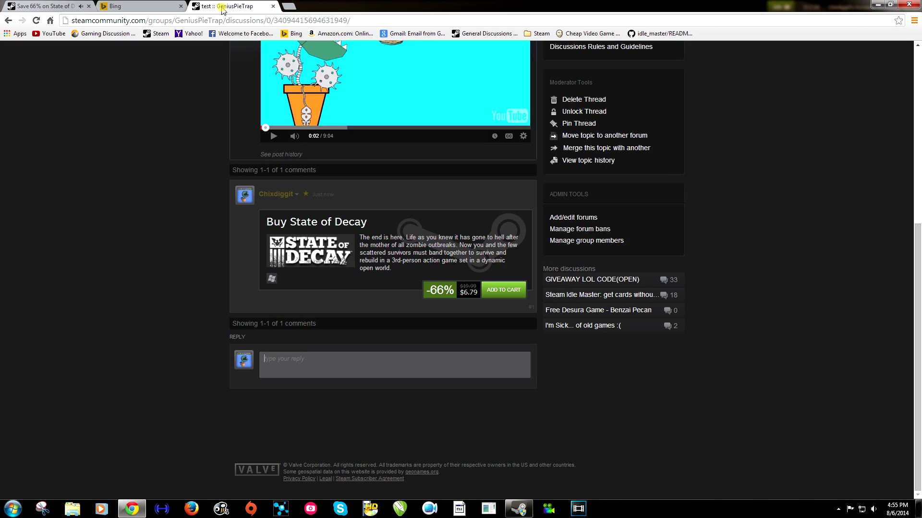
click(335, 369)
text(asdasdasd)
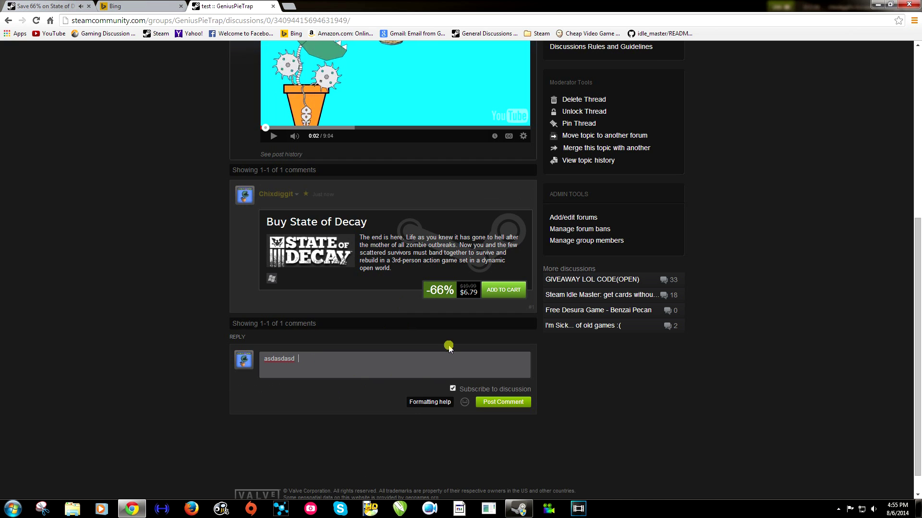
- Select the [url=store.steampowered.com] Website link example in the Formatting help reference
click(426, 402)
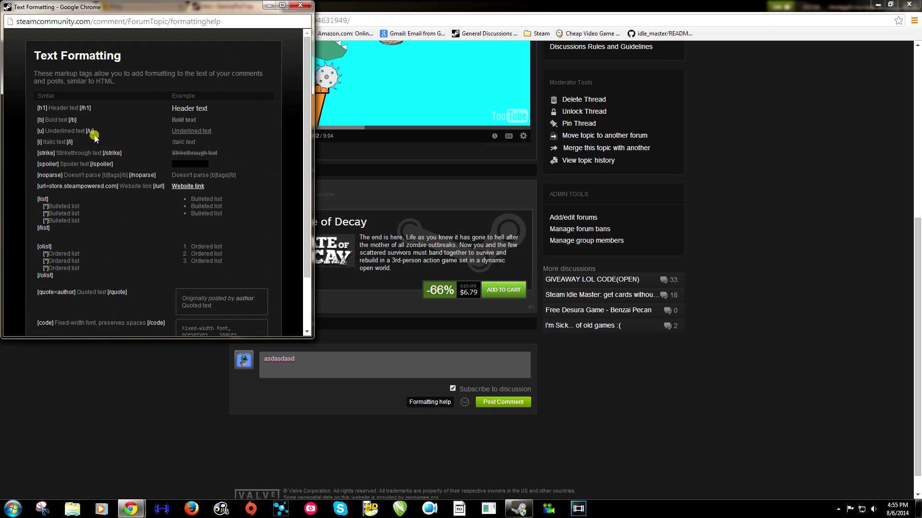
scroll(92, 154, down, 2)
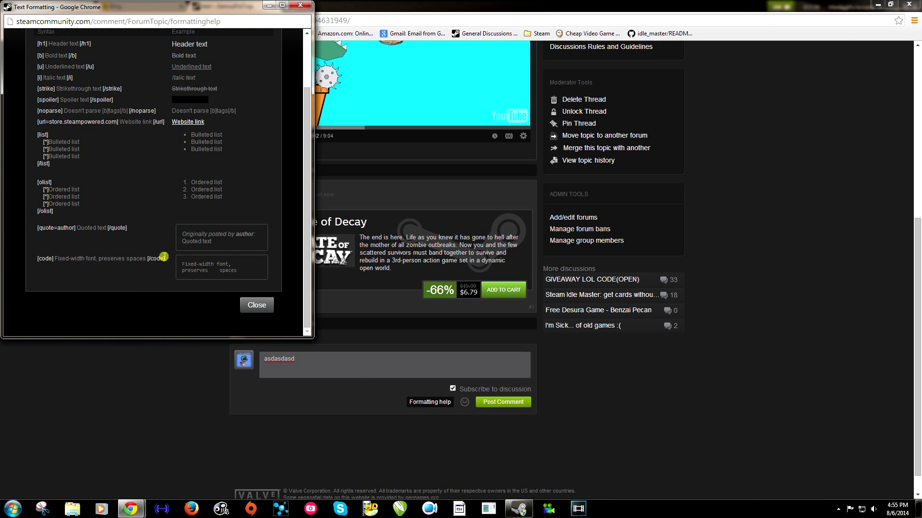
scroll(104, 209, up, 1)
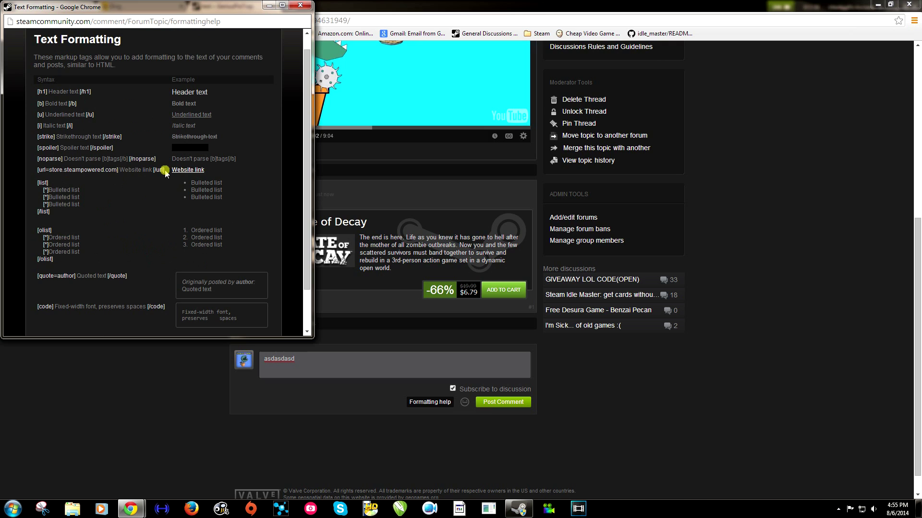
drag(163, 170, 145, 170)
mouse_move(34, 170)
mouse_down()
mouse_move(53, 178)
mouse_move(42, 169)
mouse_up()
key(ctrl+c)
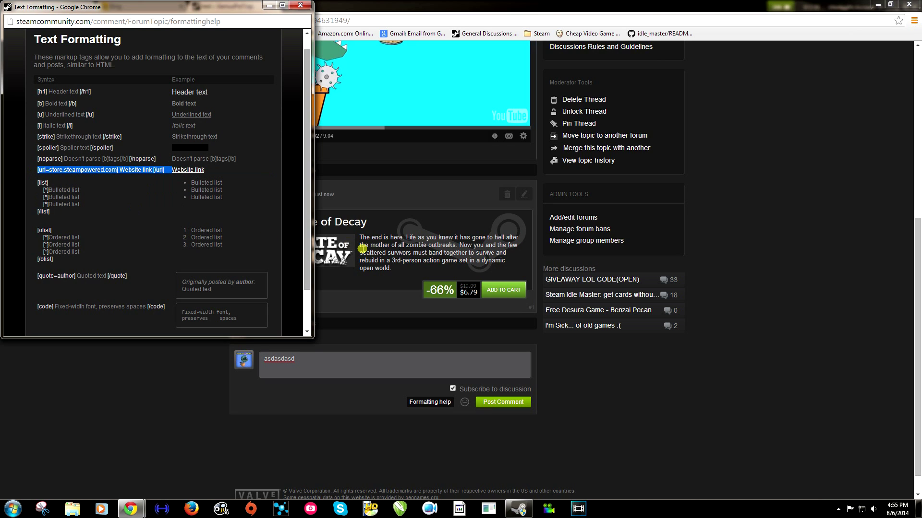
click(365, 364)
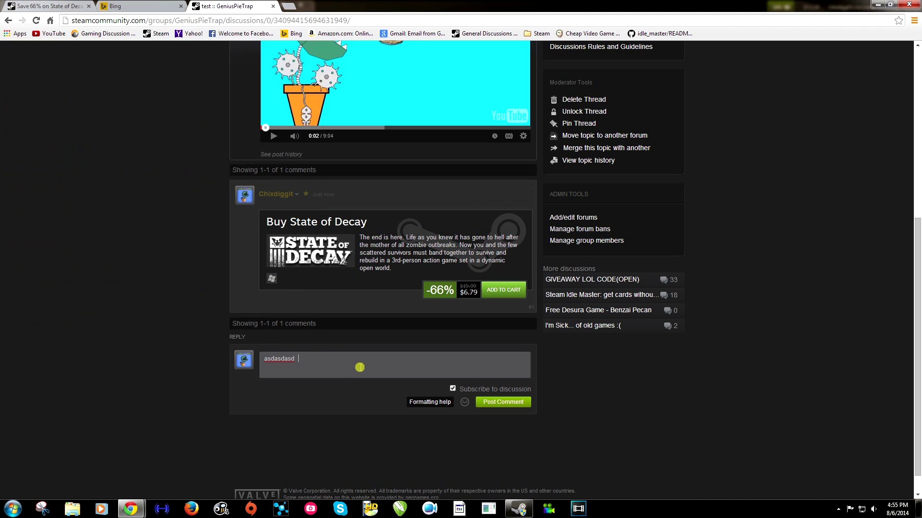
key(ctrl+v)
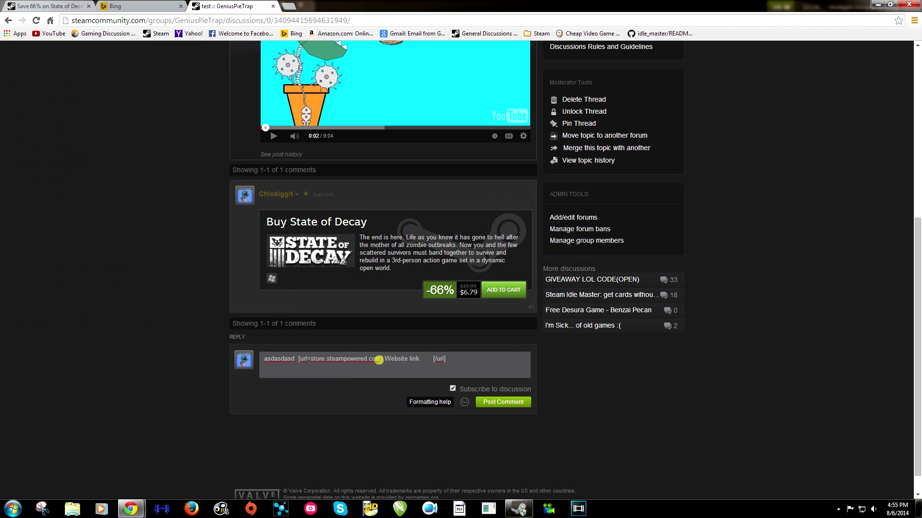
drag(381, 357, 312, 361)
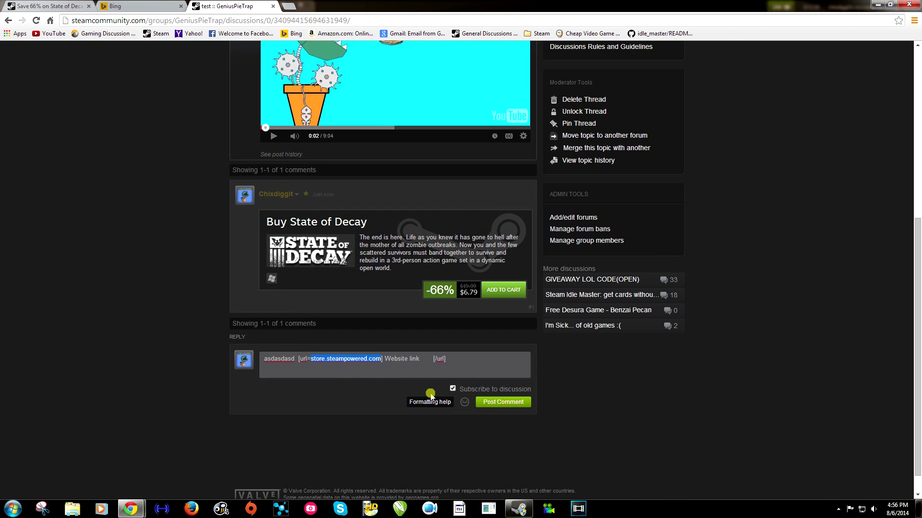
text(www)
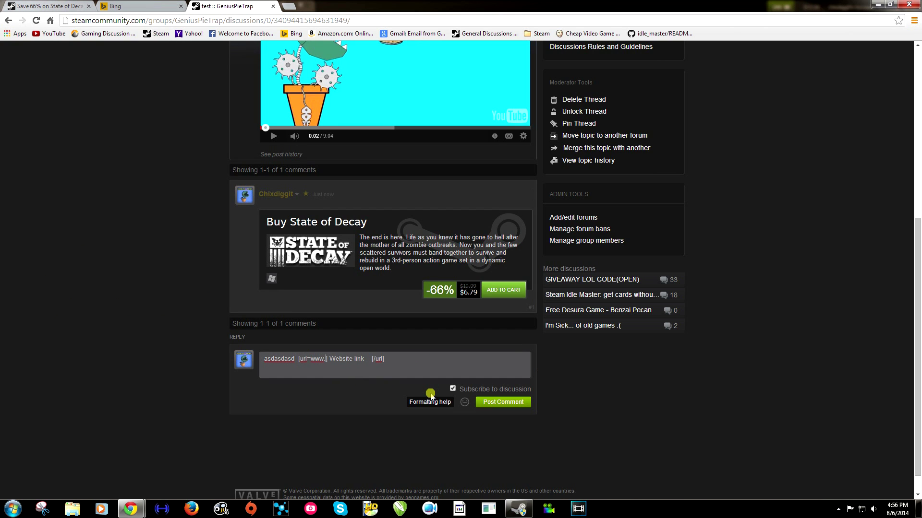
text(.bing.c)
text(om)
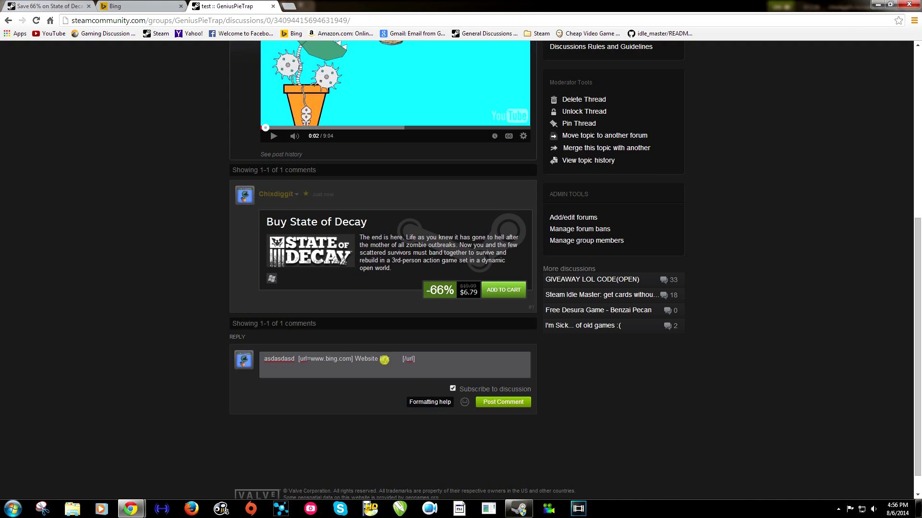
drag(389, 358, 354, 359)
text(Hey)
- Post the Hey You reply, then start a new reply reading ssdf
click(500, 404)
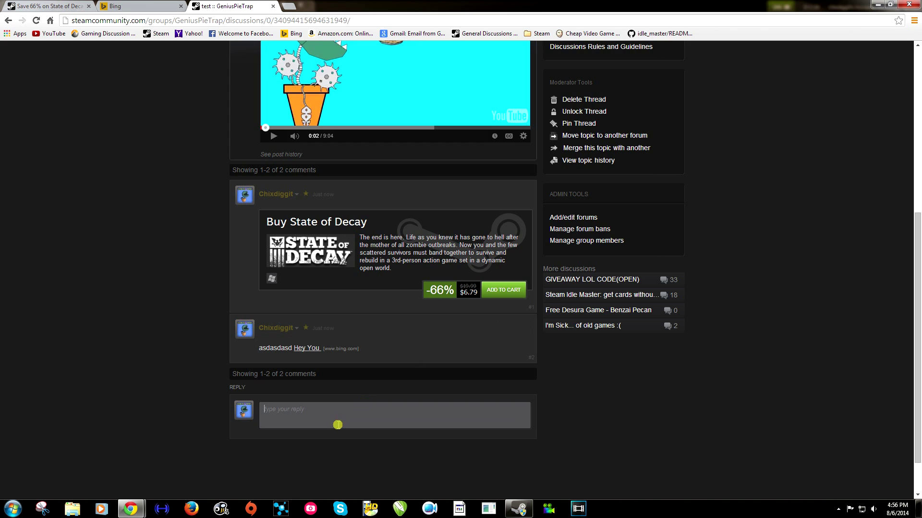
click(324, 427)
text(ssdf)
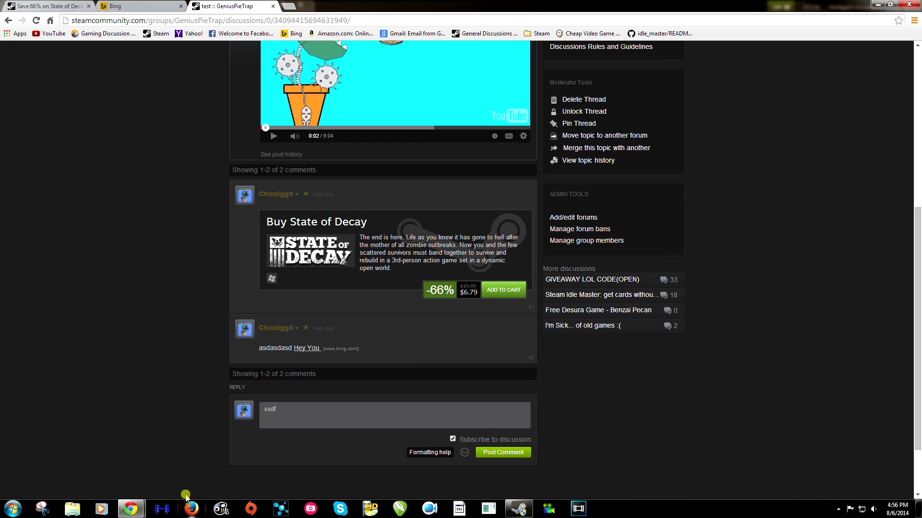
- Bring back the formatting reference and select the [spoiler]Spoiler text[/spoiler] example
click(79, 459)
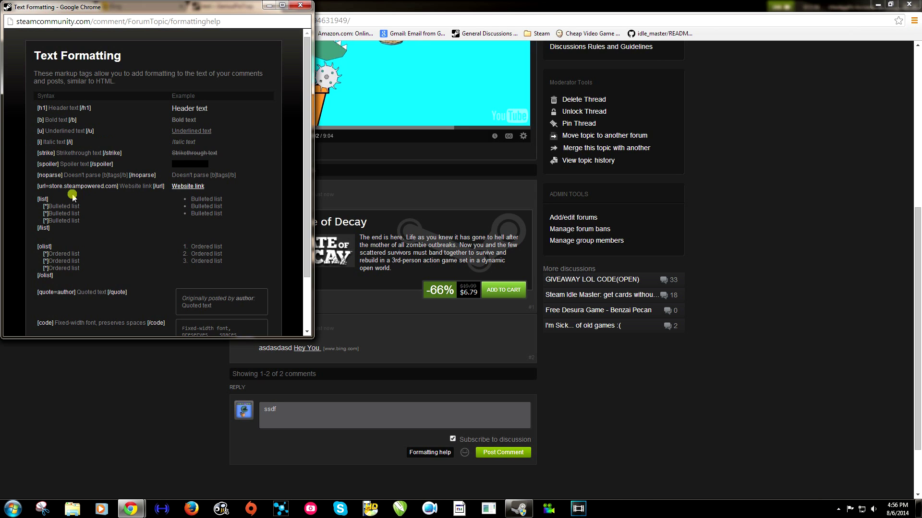
drag(119, 167, 40, 161)
key(ctrl+c)
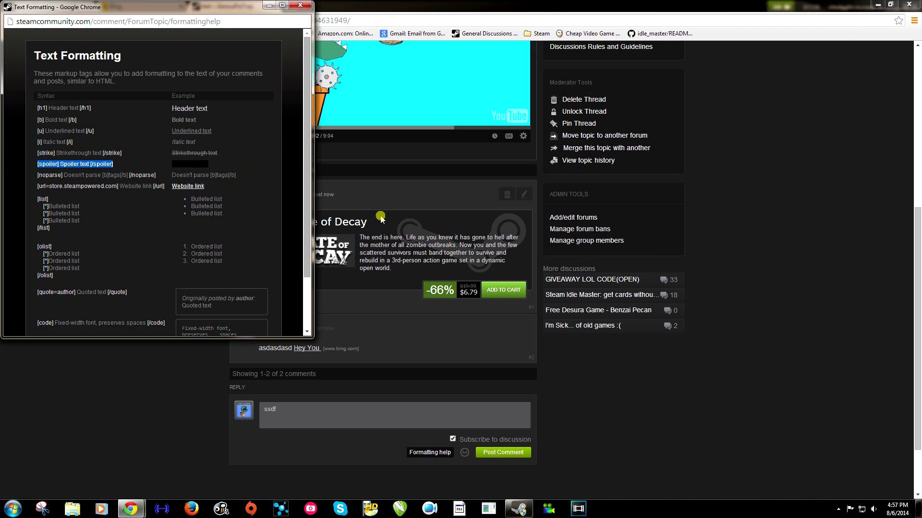
- Post the 'ssdf' reply with GeniusPieTrap inside [spoiler] tags as the thread's third comment
click(304, 413)
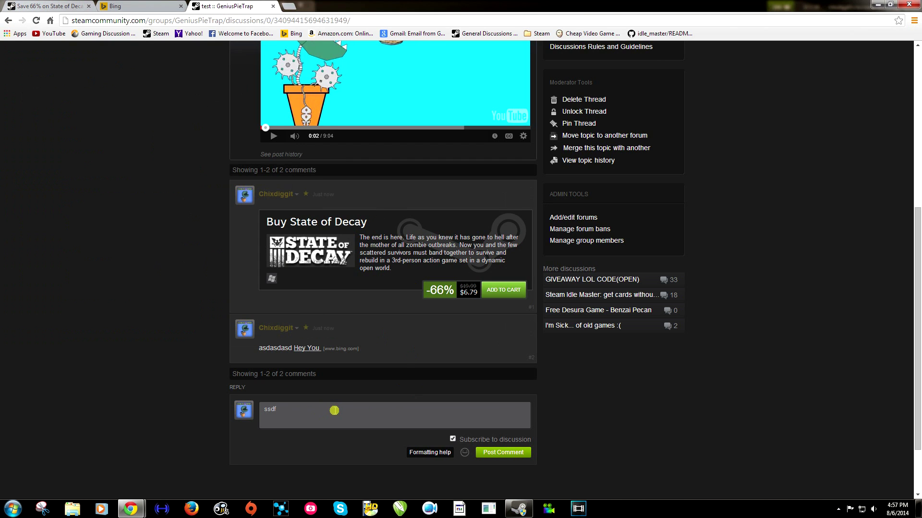
key(ctrl+v)
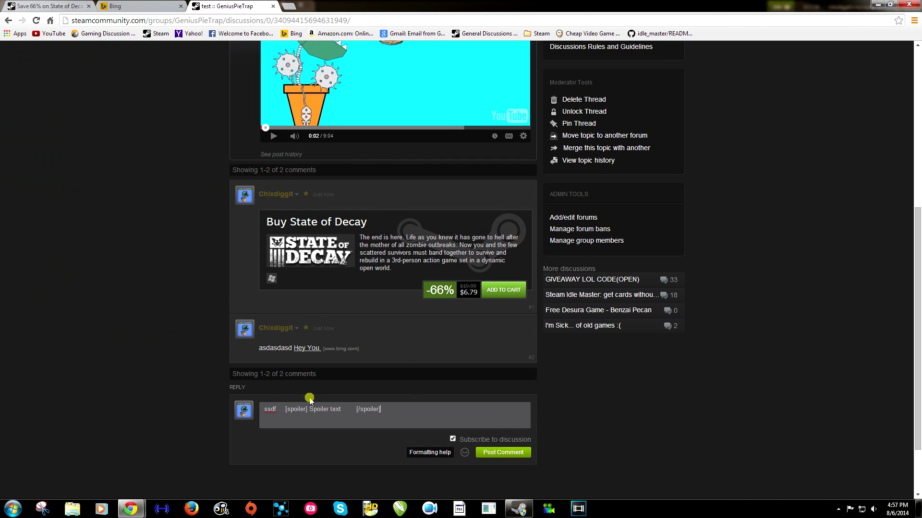
drag(348, 411, 323, 409)
text(GeniusP)
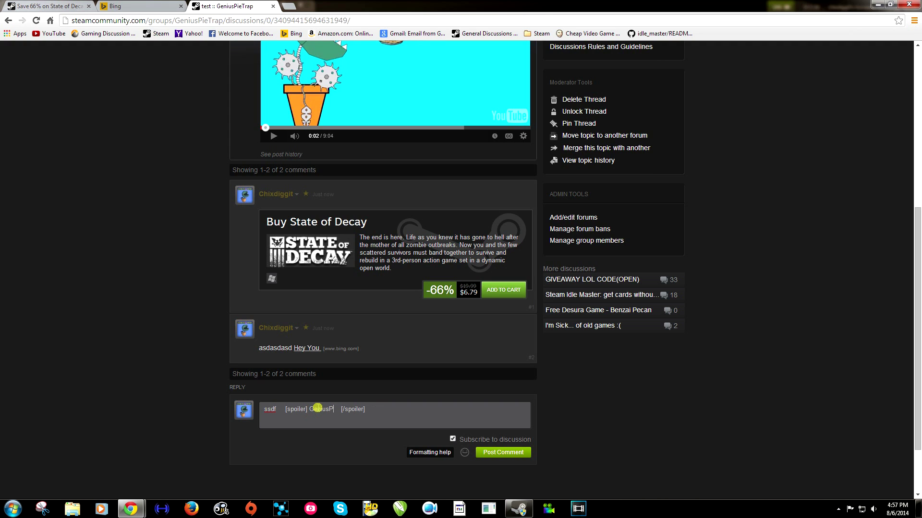
text(ieTrap)
click(517, 453)
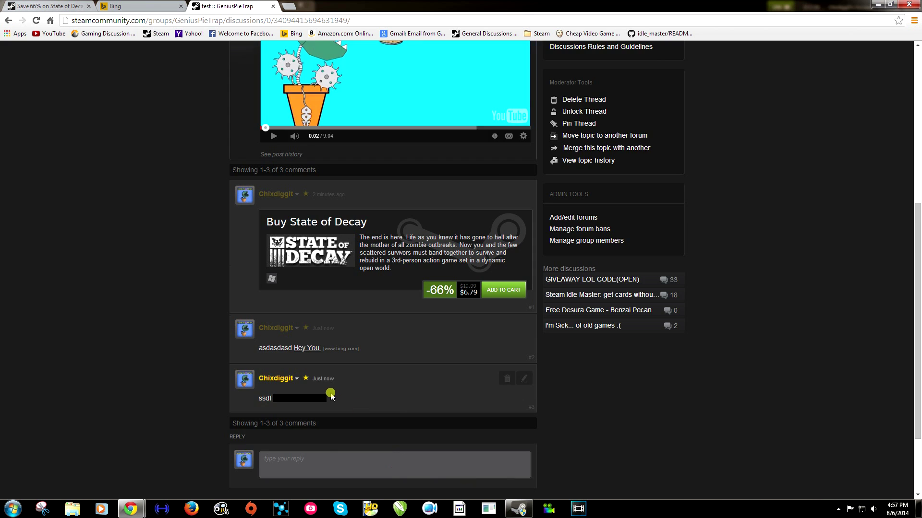
- Switch to the Text Formatting reference window and scroll it back to the top of the tag list
scroll(310, 410, down, 3)
mouse_move(130, 508)
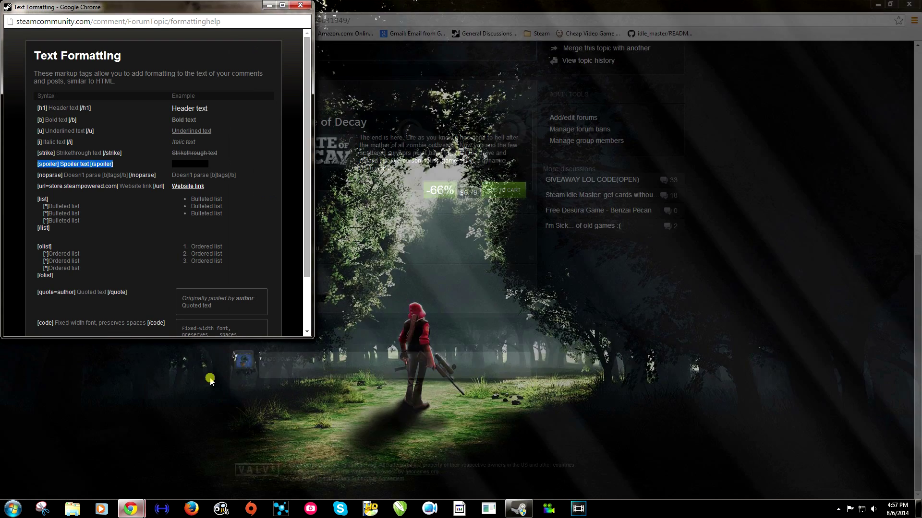
click(187, 454)
scroll(68, 216, down, 2)
scroll(66, 213, up, 2)
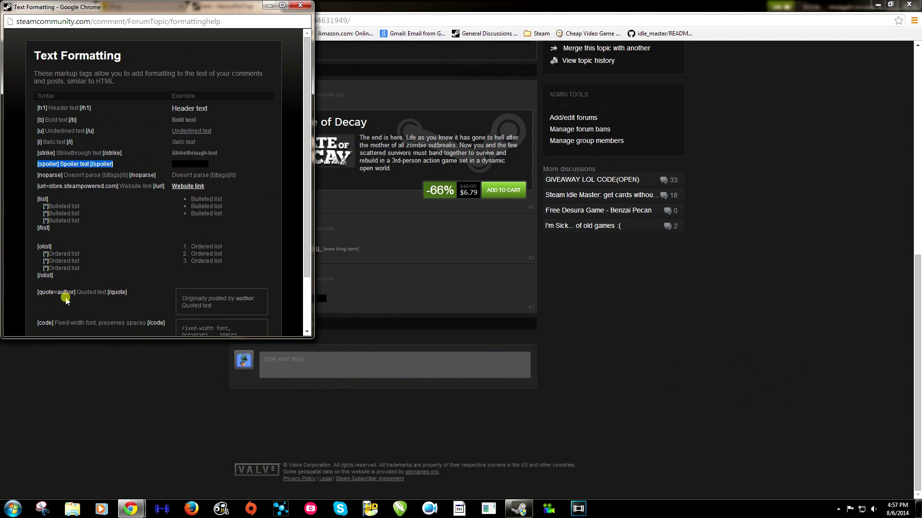